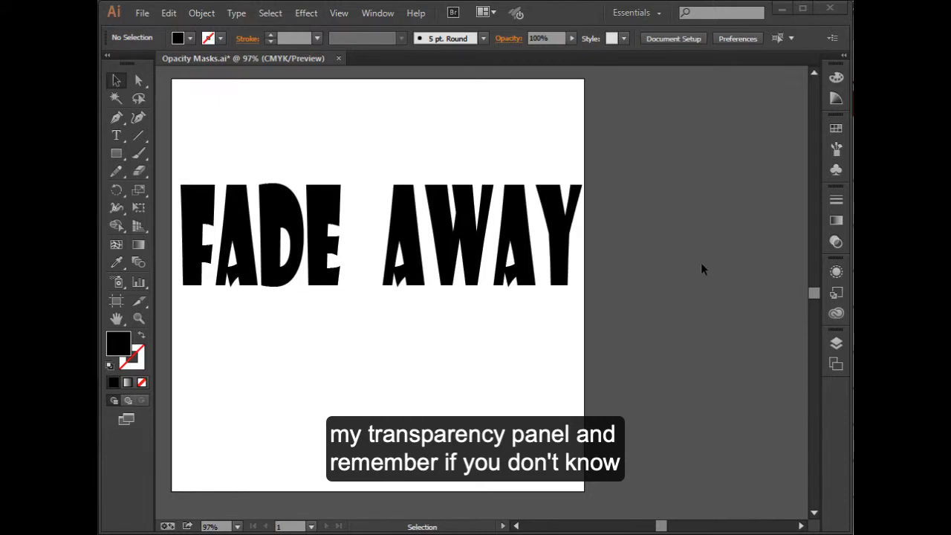
- Drag the Transparency panel out of the dock into a floating panel and collapse the remaining docked group
left_click(836, 242)
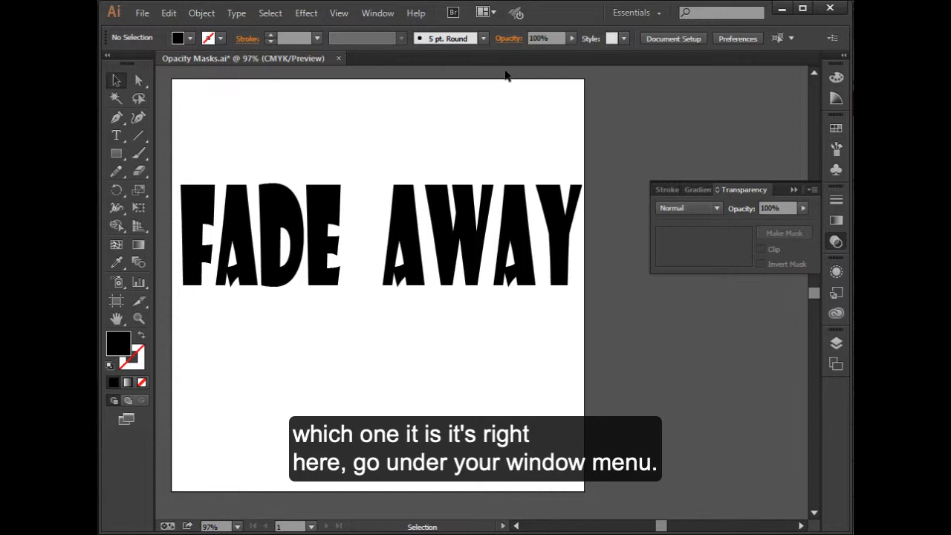
left_click(391, 18)
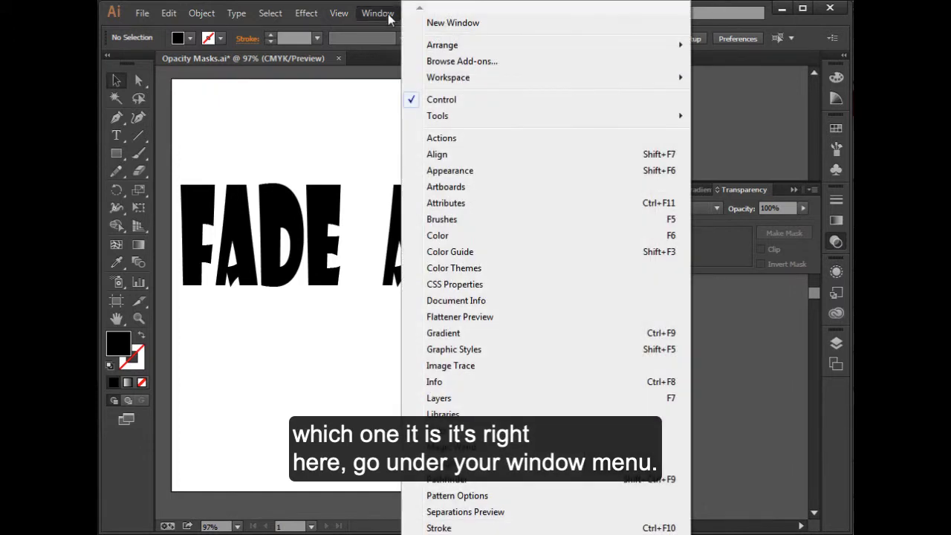
left_click(735, 136)
left_click_drag(750, 194, 698, 96)
left_click(794, 191)
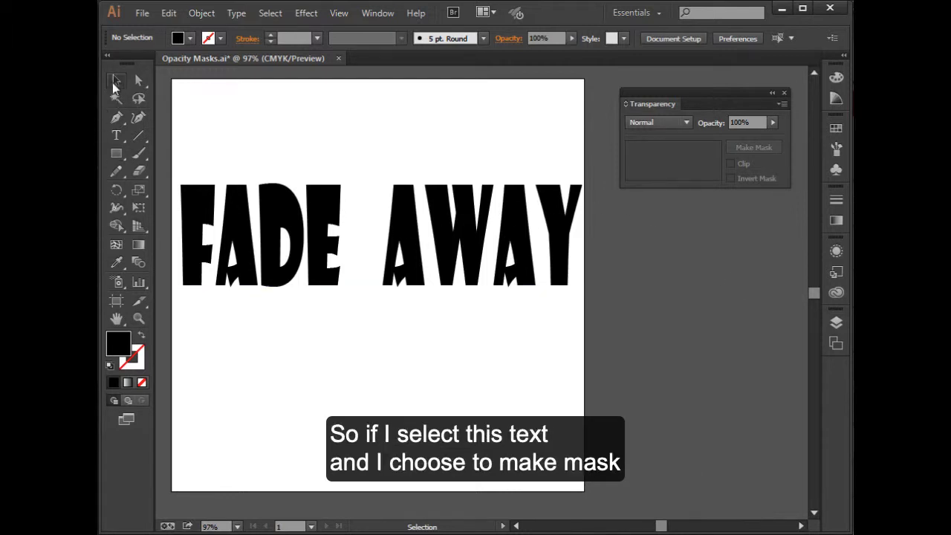
- Select the FADE AWAY text and apply Make Mask in the Transparency panel
left_click(328, 247)
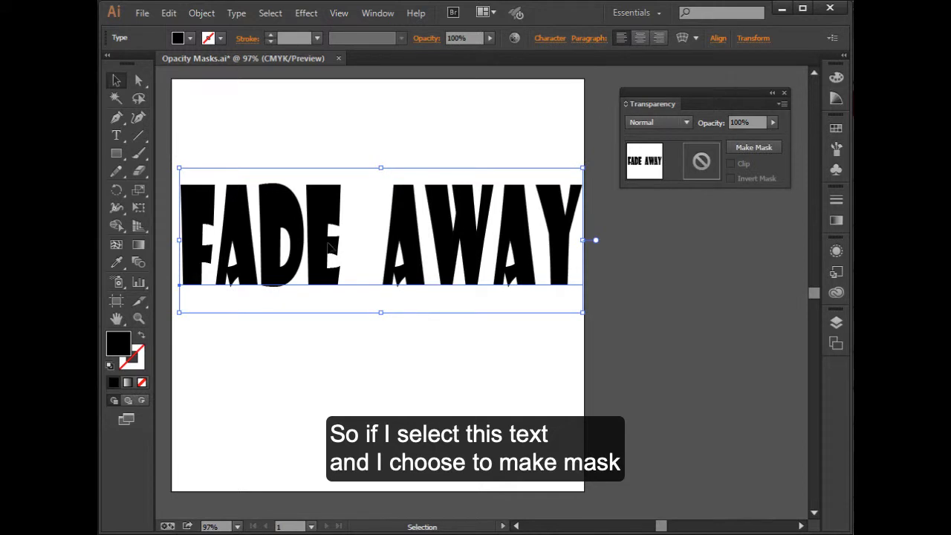
left_click(754, 148)
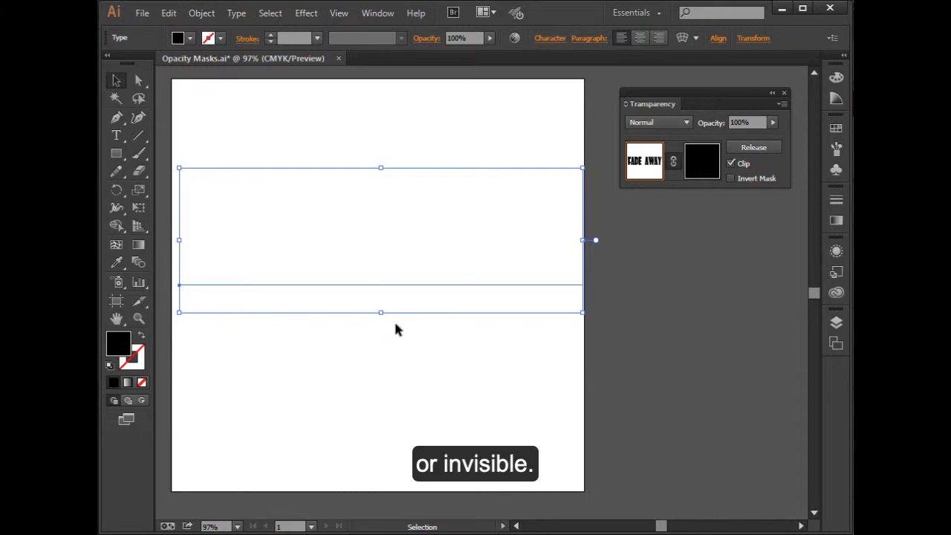
- Uncheck Clip on the opacity mask so FADE AWAY becomes visible again
left_click(731, 164)
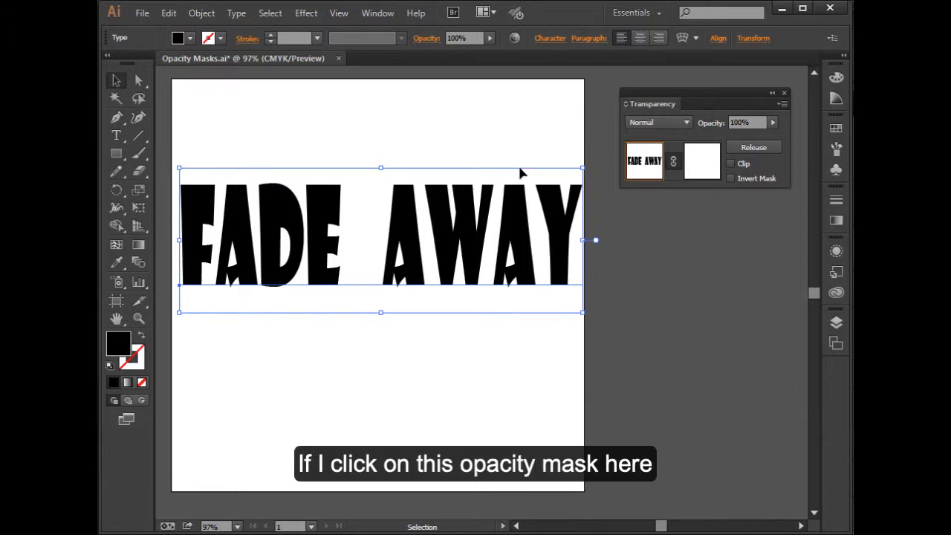
- Enter the opacity mask and draw a thin rectangle band across the middle of FADE AWAY
left_click(704, 162)
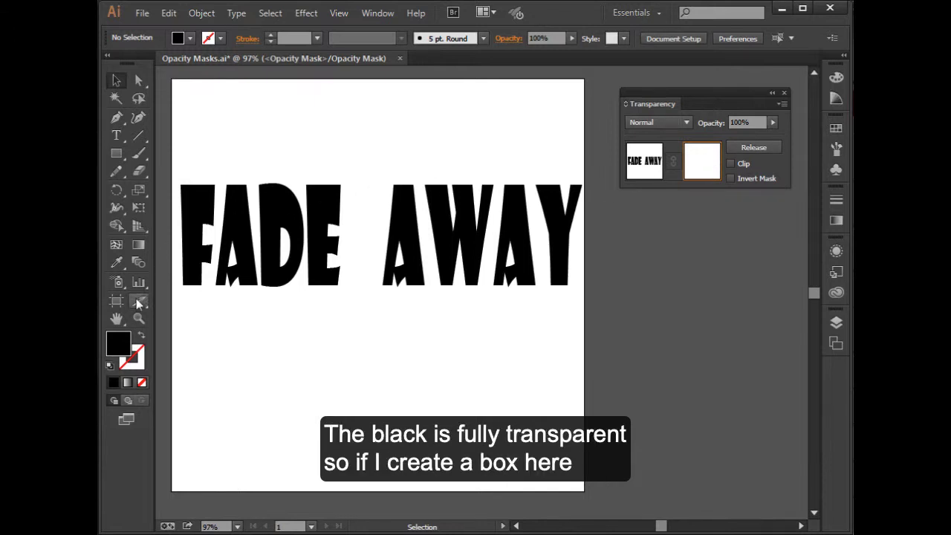
left_click(116, 153)
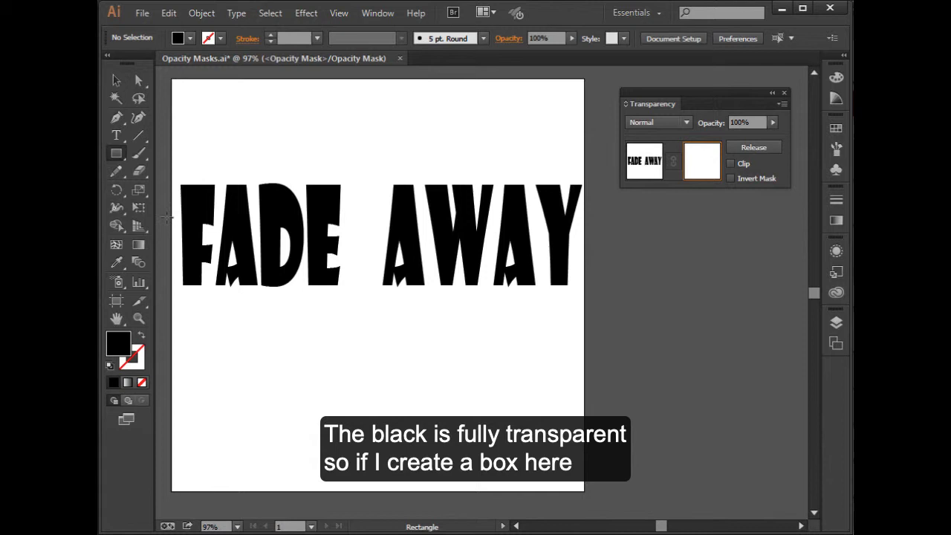
mouse_move(173, 222)
left_mouse_down()
mouse_move(377, 256)
mouse_move(585, 248)
left_mouse_up()
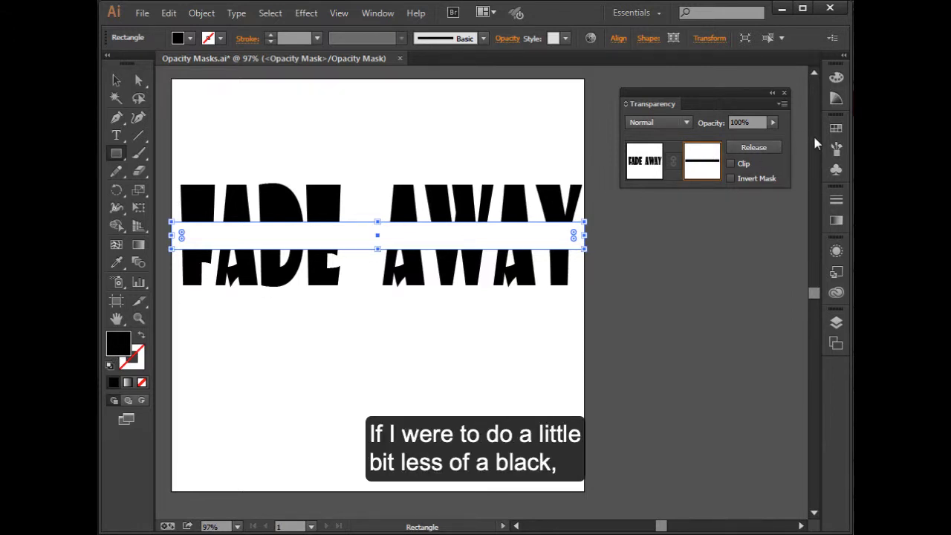
- Fill the mask rectangle with 37% K using the Color panel's CMYK sliders
left_click(836, 98)
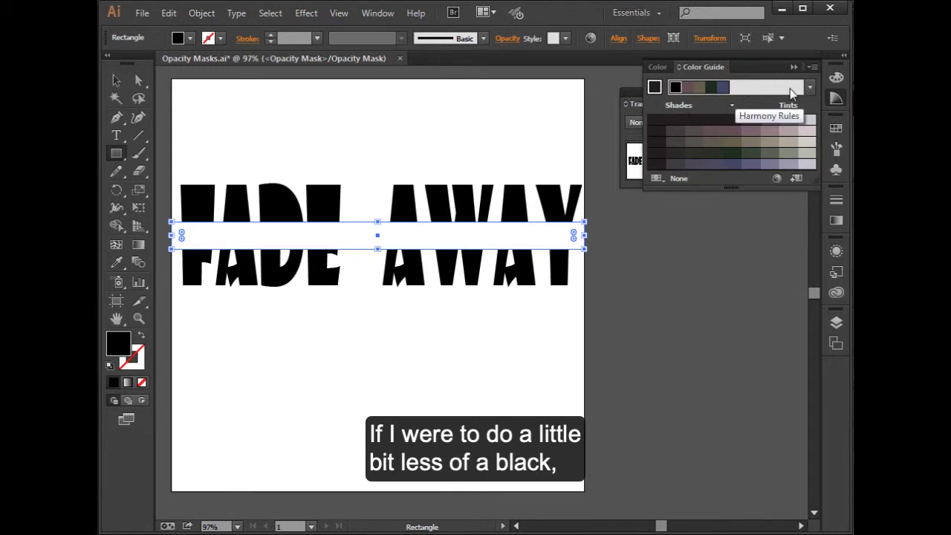
left_click(657, 67)
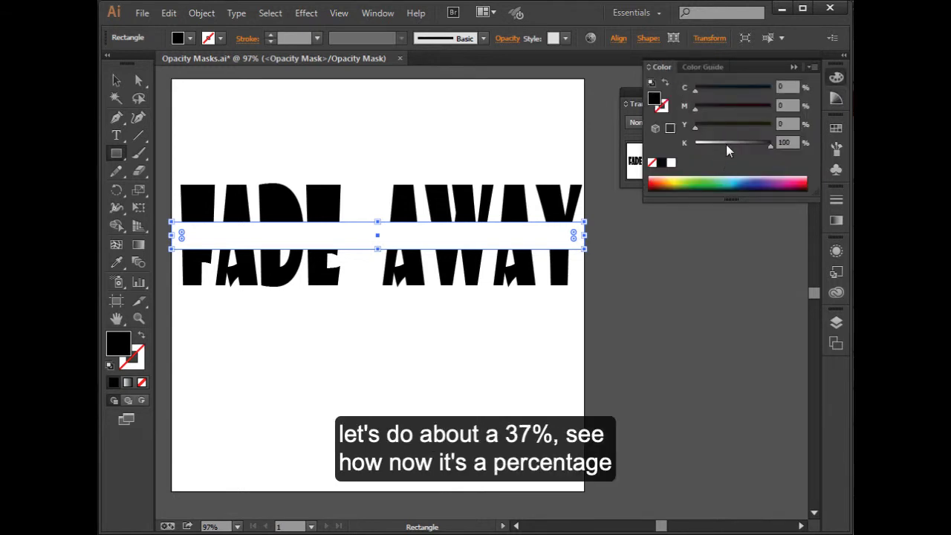
left_click(724, 143)
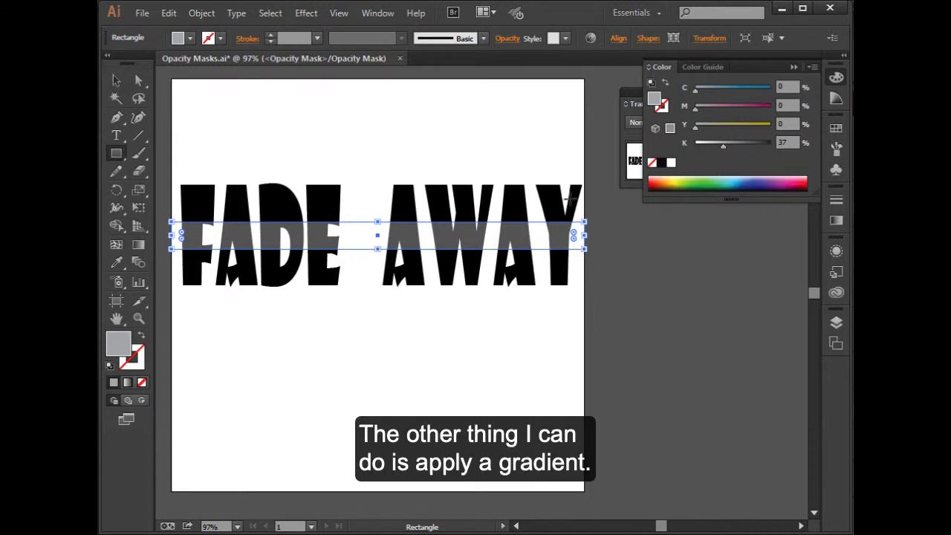
- Extend the mask rectangle down over the lower letters and fill it with the black-to-white gradient swatch
left_click(117, 82)
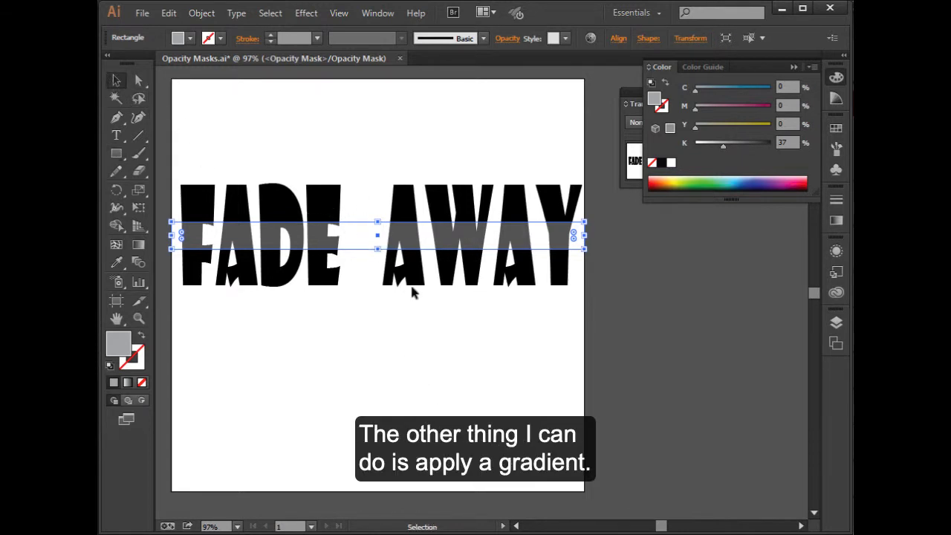
left_click_drag(377, 248, 375, 302)
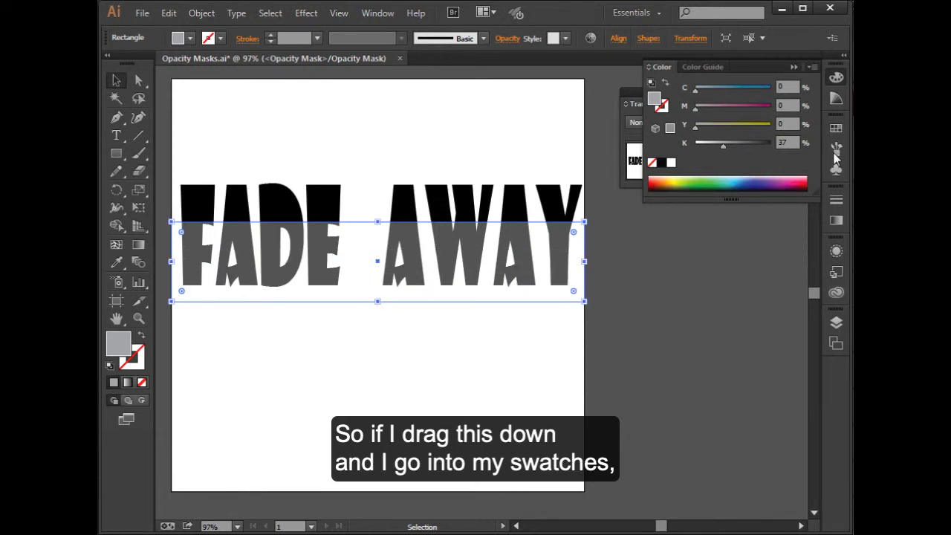
left_click(835, 130)
left_click_drag(731, 210, 731, 265)
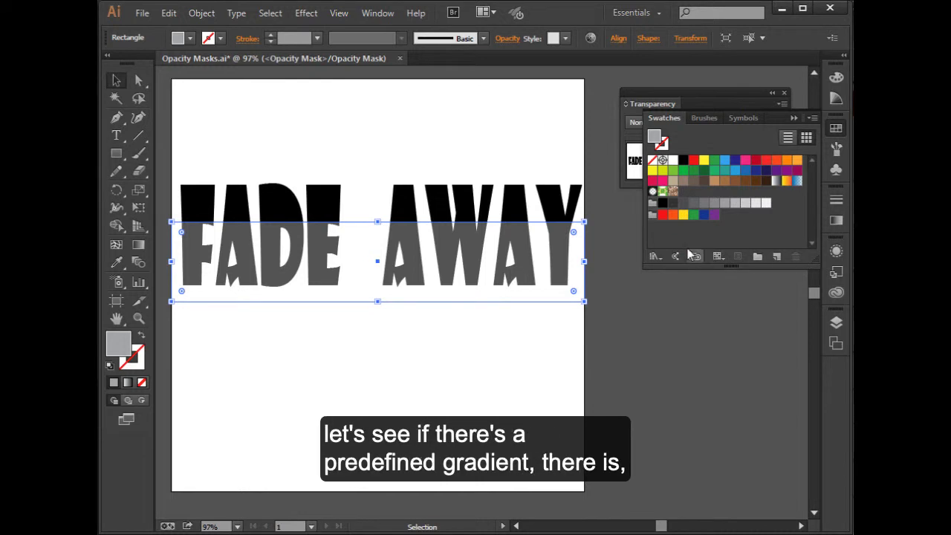
left_click(776, 180)
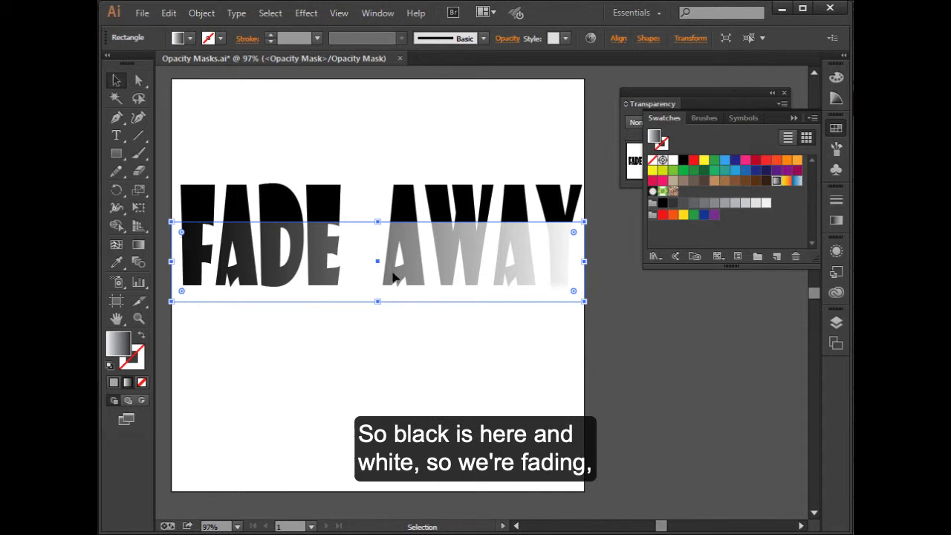
left_click(794, 118)
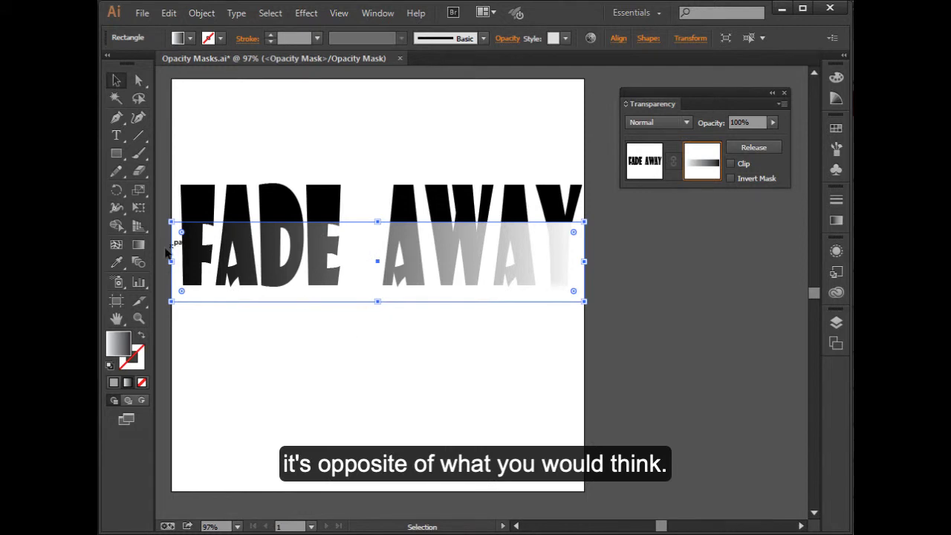
- Run the mask gradient top to bottom across the rectangle, then fine-tune its stops and tilt it slightly
left_click(139, 248)
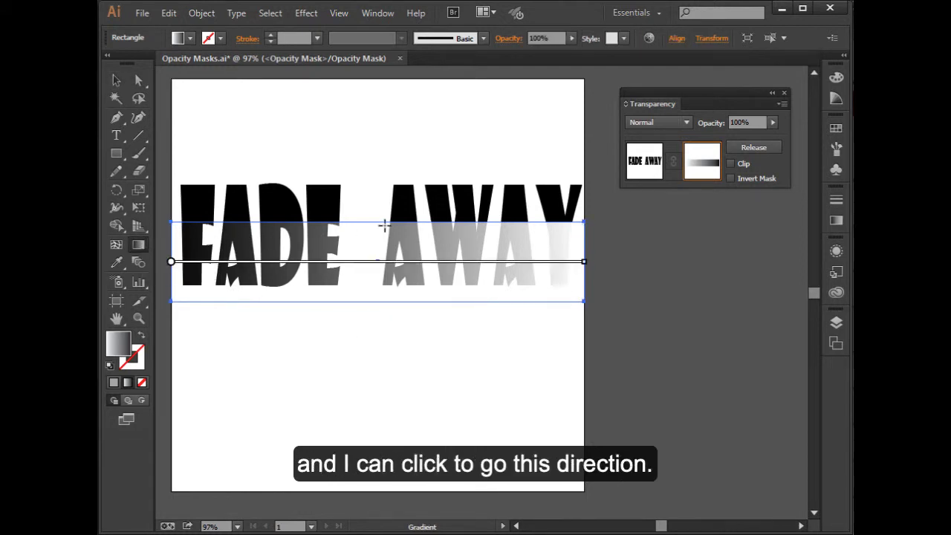
left_click_drag(386, 221, 387, 289)
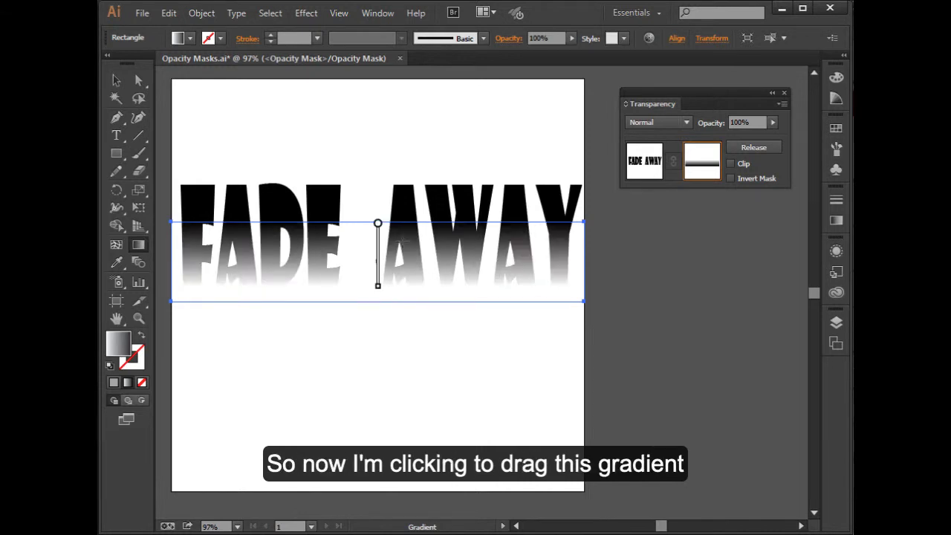
left_click_drag(378, 225, 377, 274)
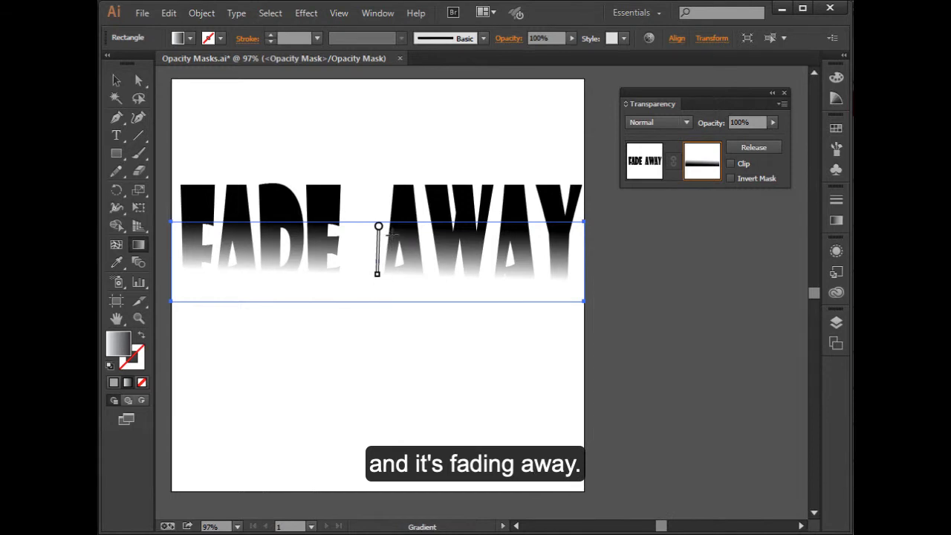
mouse_move(377, 234)
left_mouse_down()
mouse_move(377, 274)
mouse_move(393, 269)
mouse_move(391, 294)
mouse_move(375, 294)
left_mouse_up()
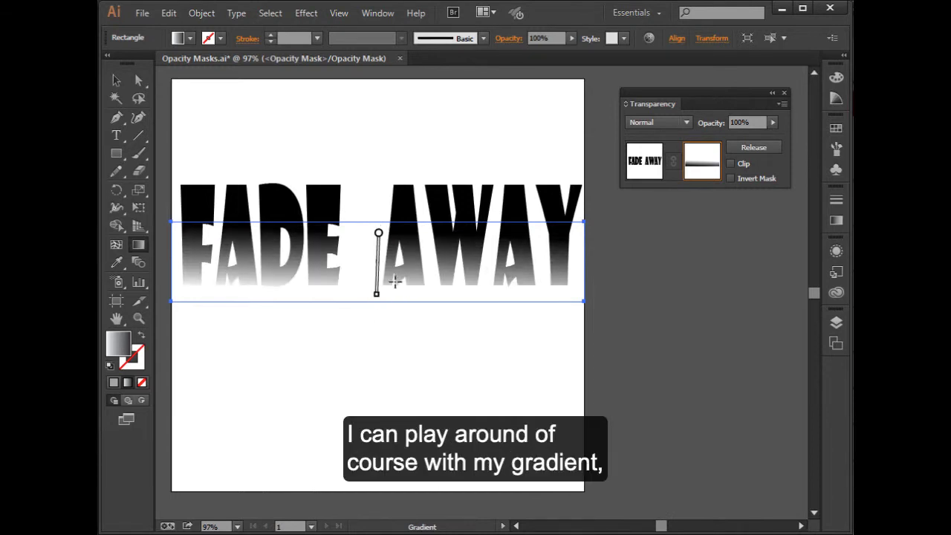
mouse_move(384, 265)
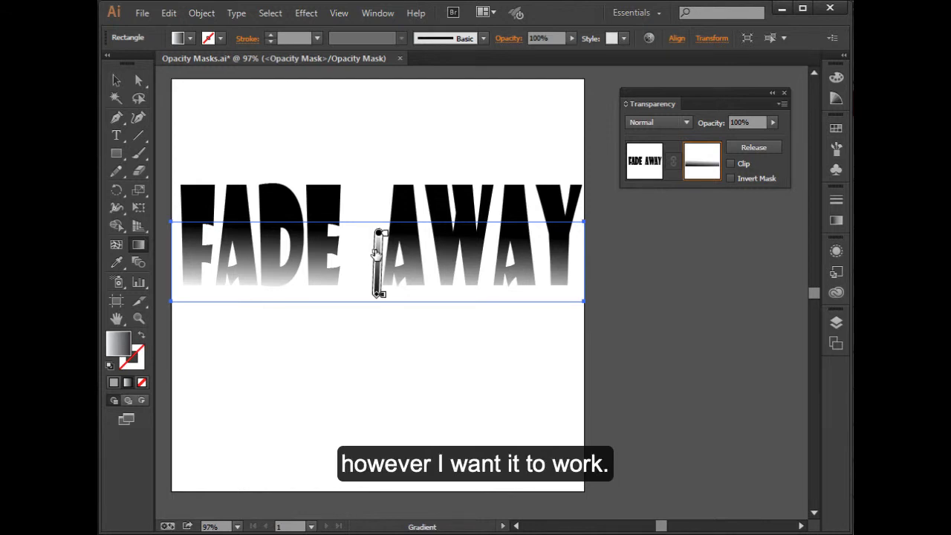
left_click_drag(376, 261, 377, 254)
left_click_drag(377, 245, 377, 253)
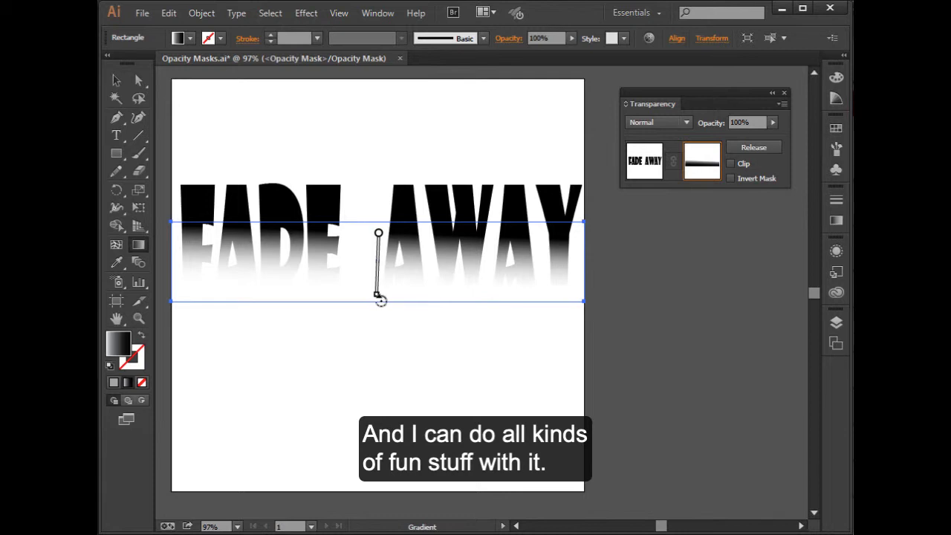
left_click_drag(377, 297, 382, 301)
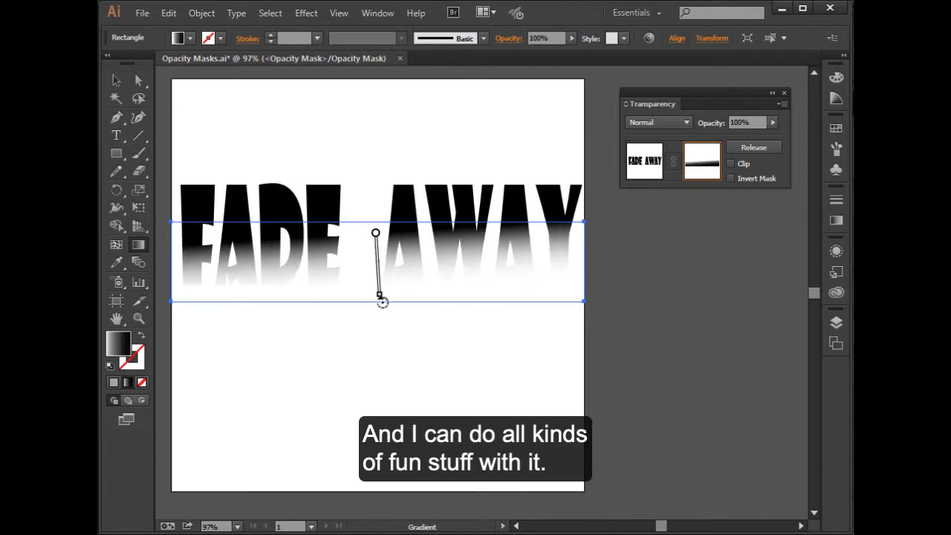
- Select the mask thumbnail and release the opacity mask from FADE AWAY
left_click(652, 174)
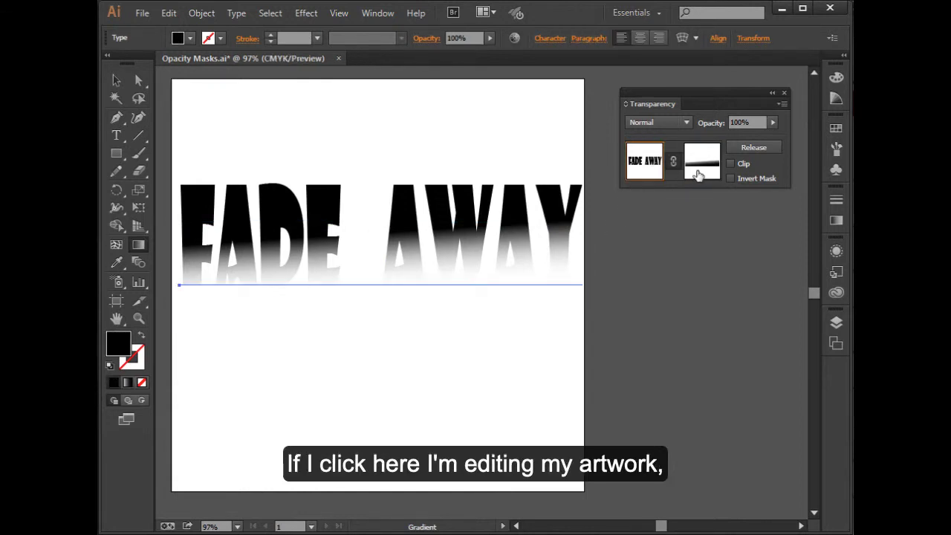
left_click(699, 176)
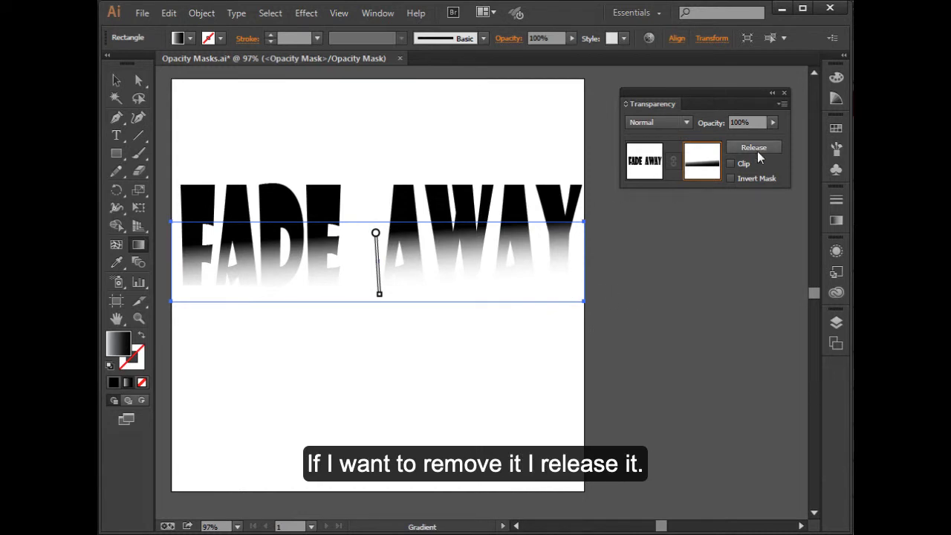
left_click(757, 153)
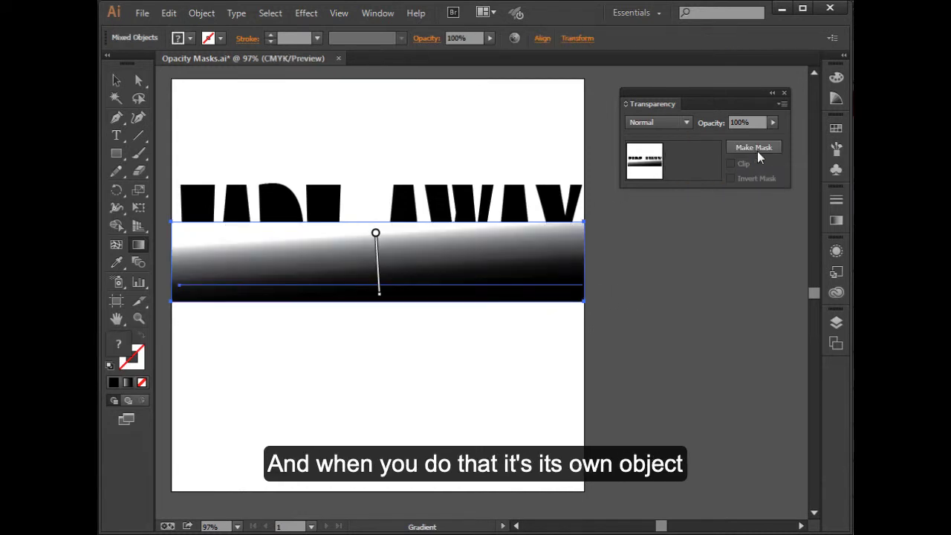
- Move the freed gradient rectangle below the FADE AWAY text
left_click(116, 80)
left_click(441, 349)
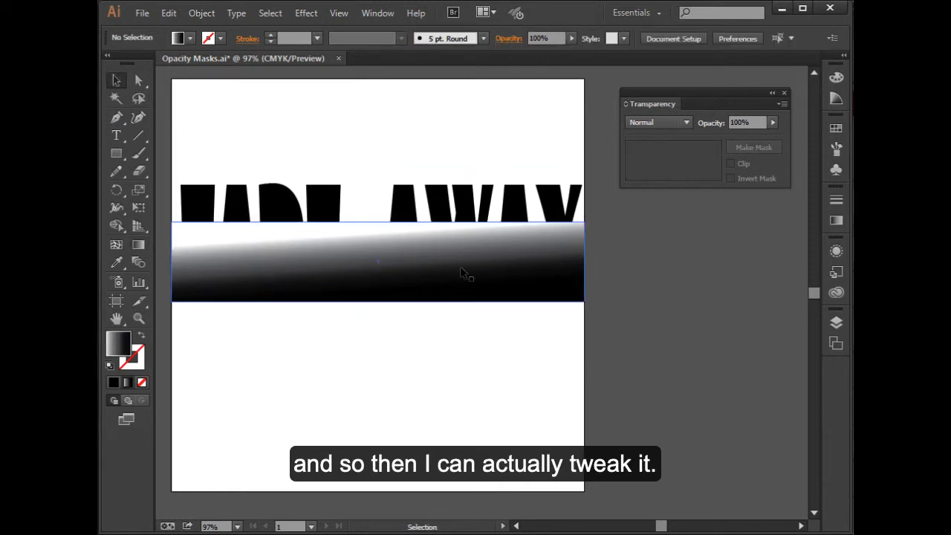
left_click_drag(460, 266, 456, 368)
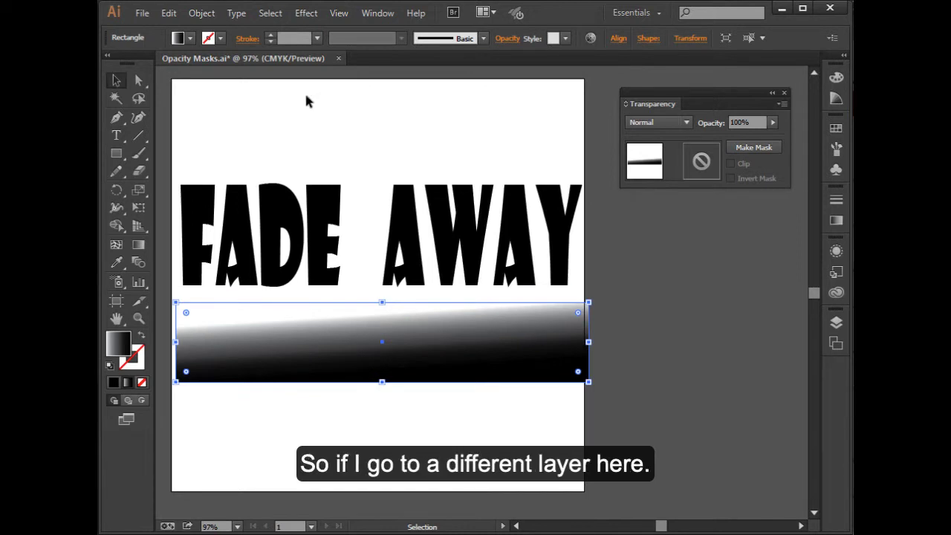
- Show the butterfly layer, hide the FADE AWAY layer, and make the butterfly layer active
left_click(837, 324)
left_click(654, 330)
left_click(657, 346)
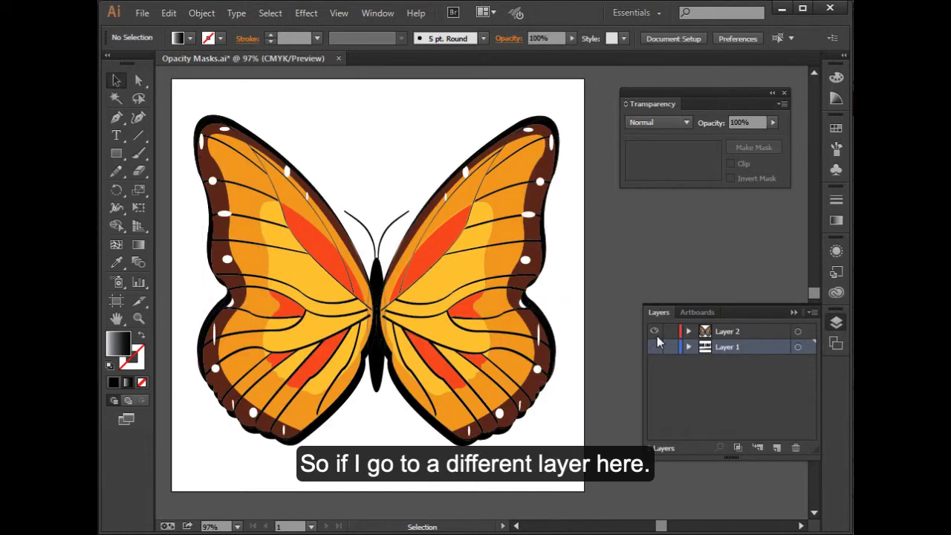
left_click(759, 332)
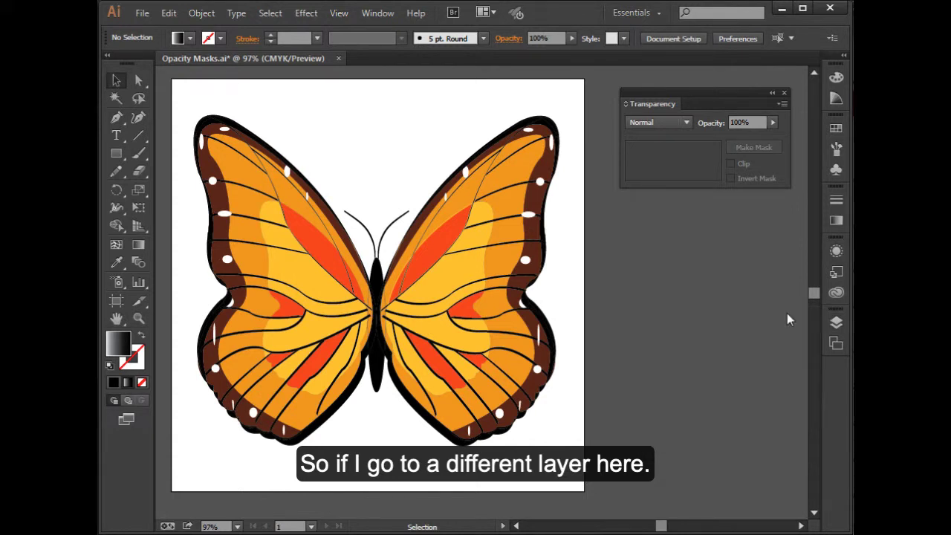
- Pick the Ellipse tool from the Rectangle tool's flyout
left_click(116, 153)
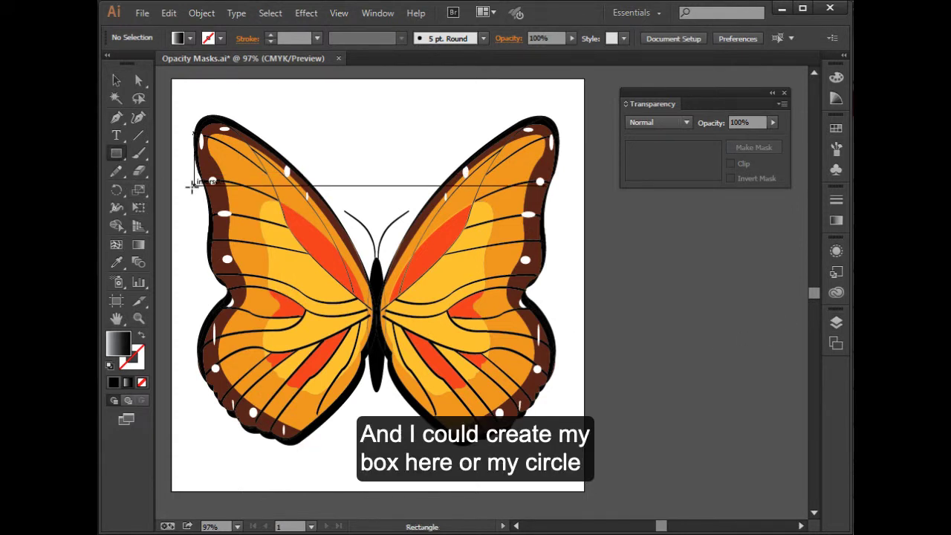
left_click(116, 153)
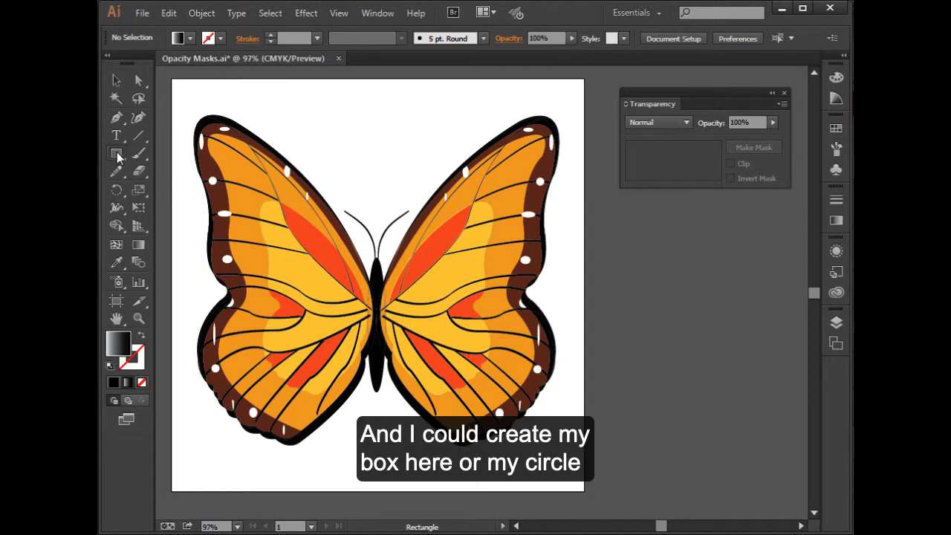
left_click(182, 189)
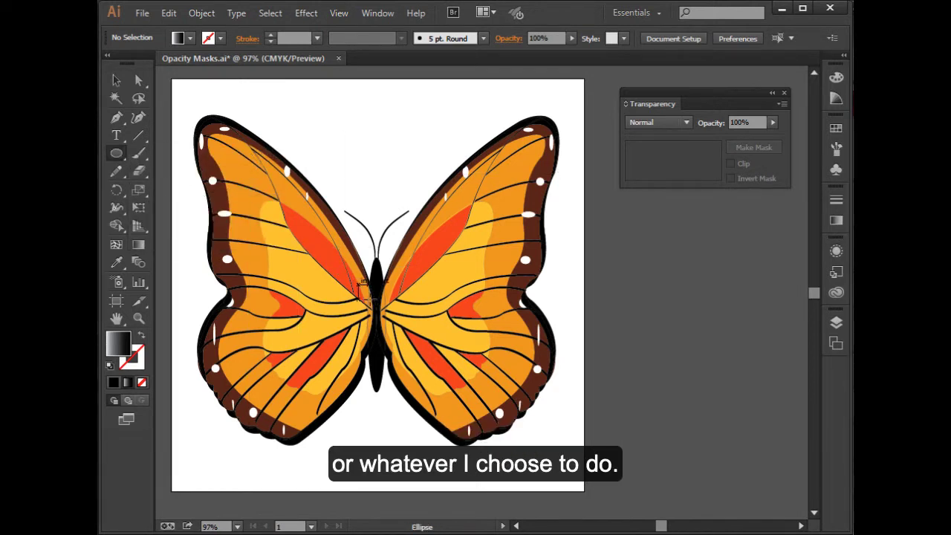
- Draw a large circle over the butterfly and set its gradient type to Radial
left_click_drag(376, 311, 562, 148)
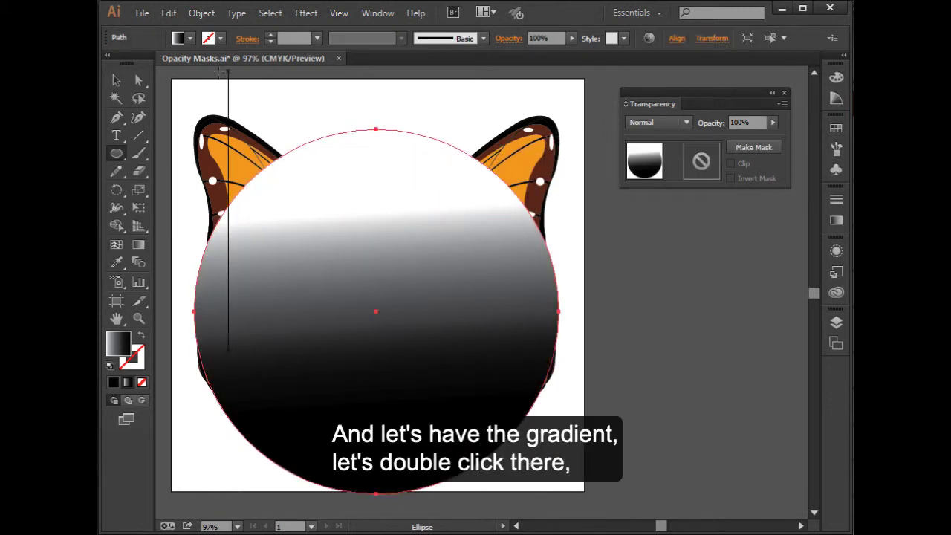
left_click(139, 245)
double_click(139, 244)
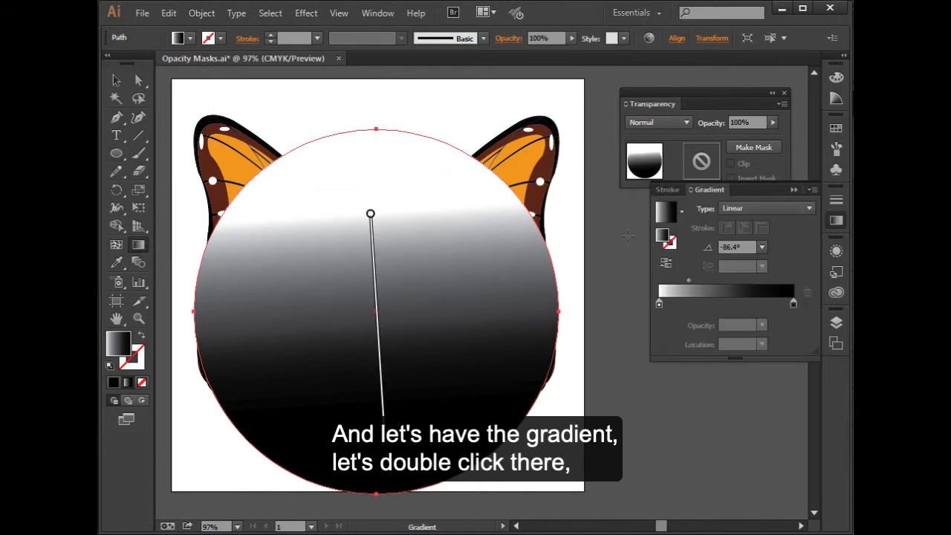
left_click(800, 207)
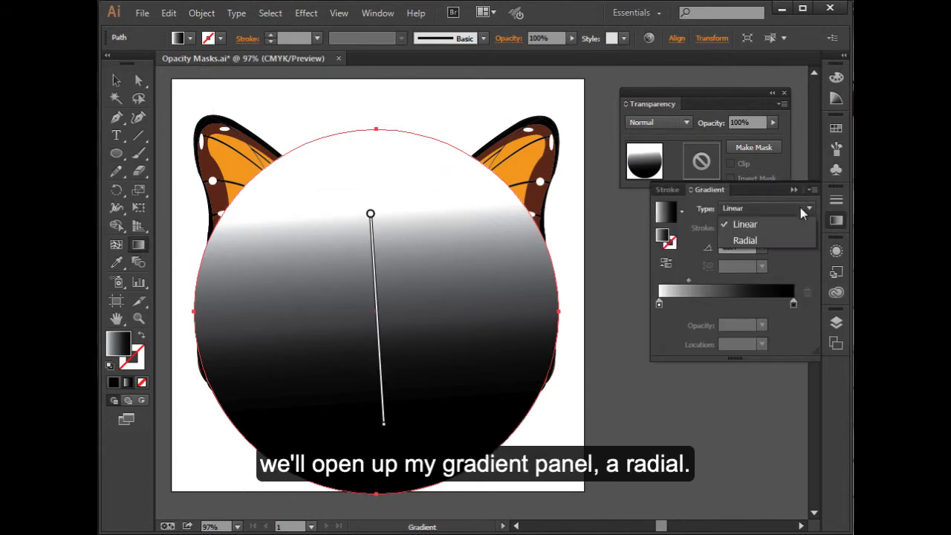
left_click(766, 245)
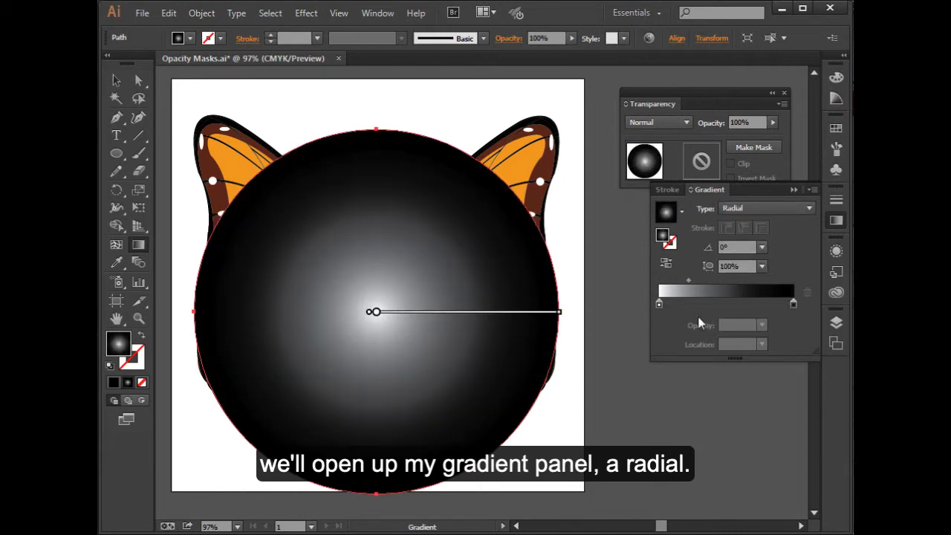
- Set the gradient midpoint to 38.43% and nudge the circle up over the butterfly
mouse_move(375, 315)
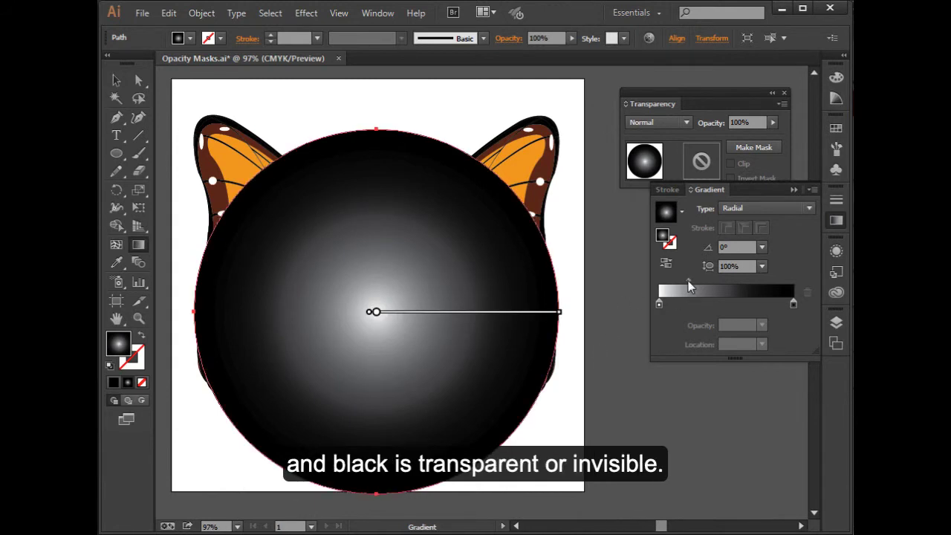
left_click_drag(688, 281, 709, 281)
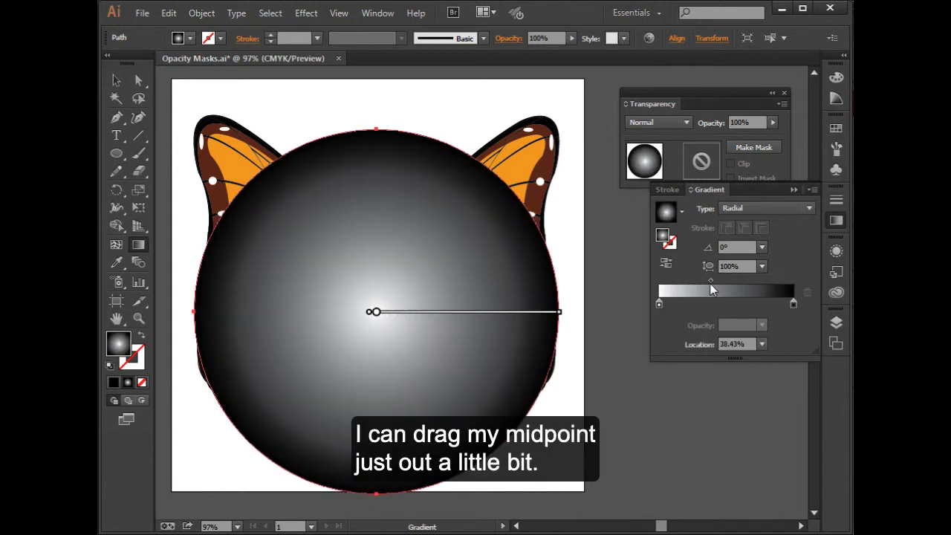
left_click(125, 80)
left_click_drag(338, 275, 351, 253)
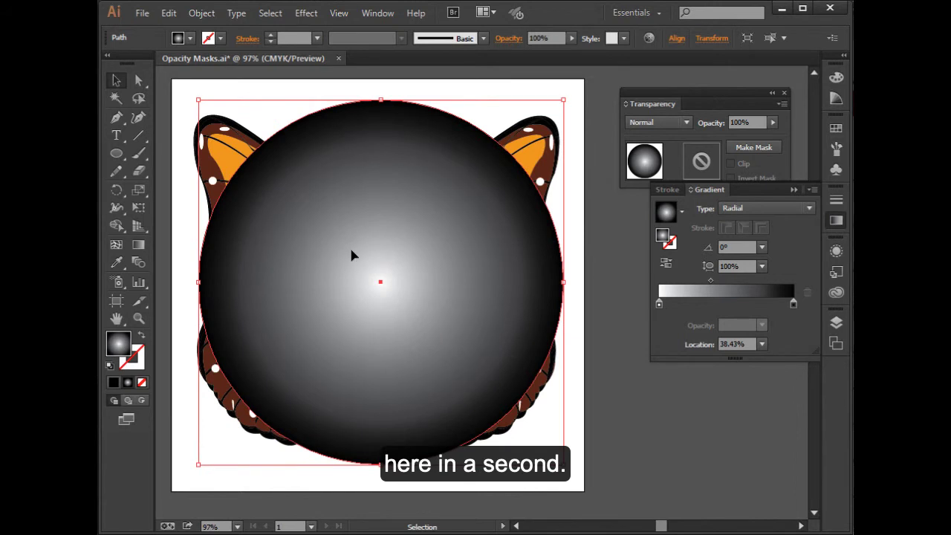
- Select the butterfly and the radial gradient circle together and make the circle an opacity mask
left_click(792, 191)
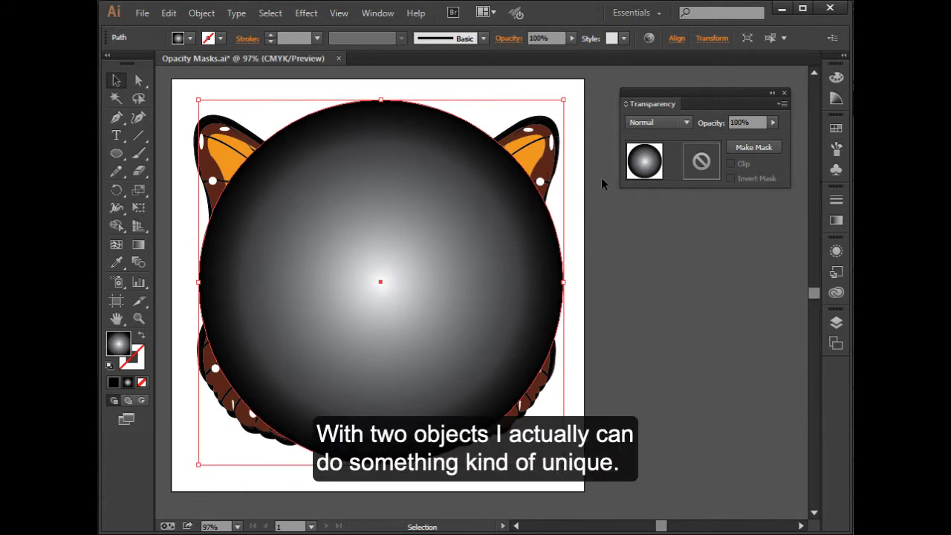
left_click(231, 79)
left_click(209, 147)
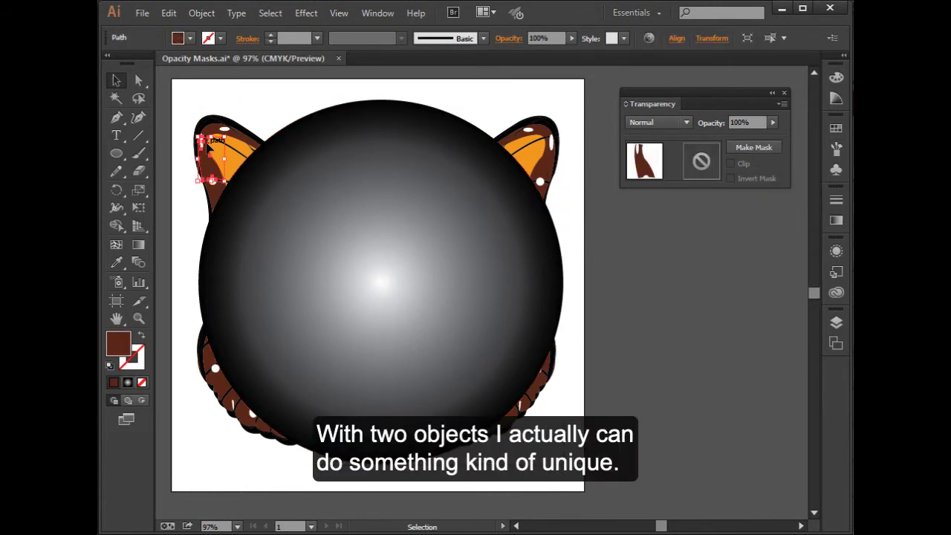
left_click(187, 101)
left_click_drag(175, 80, 596, 498)
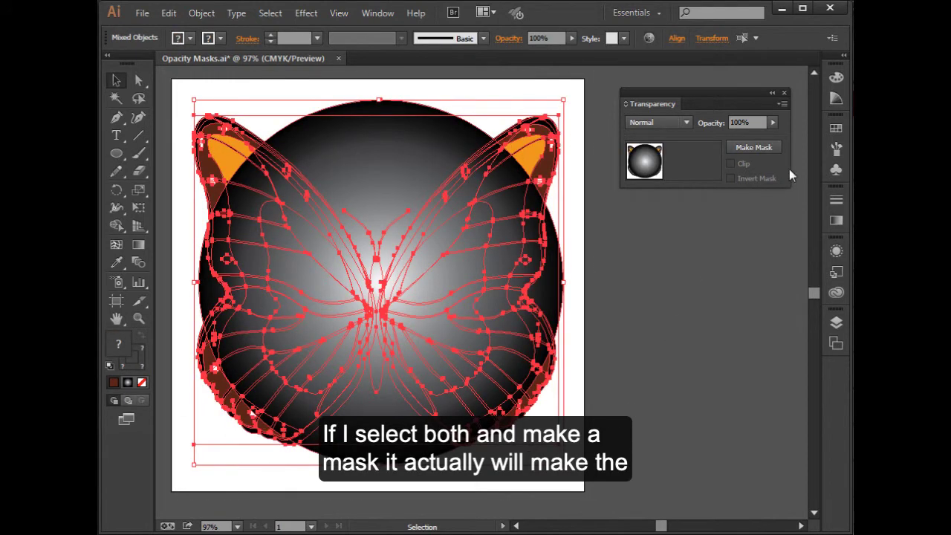
left_click(756, 148)
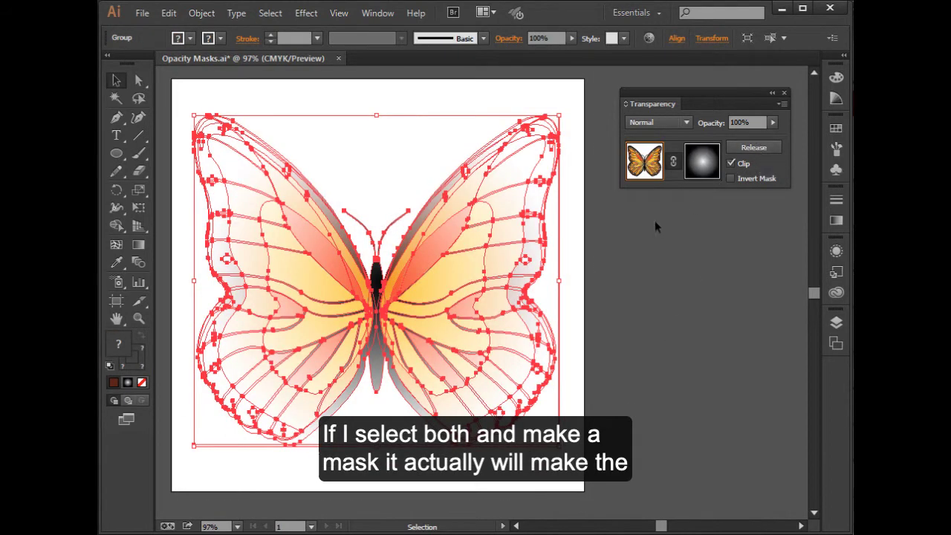
left_click(637, 284)
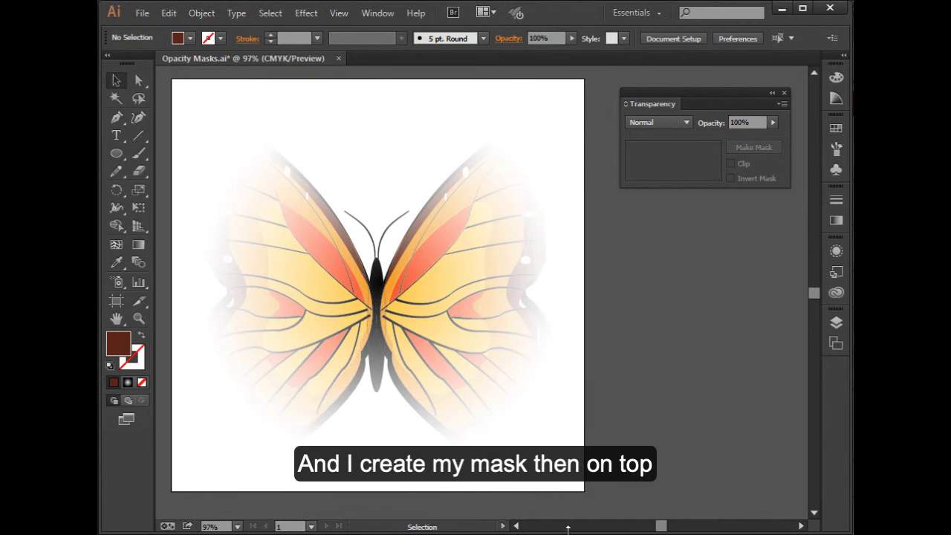
- Select the masked butterfly and toggle between its mask and artwork thumbnails in Transparency
left_click(482, 343)
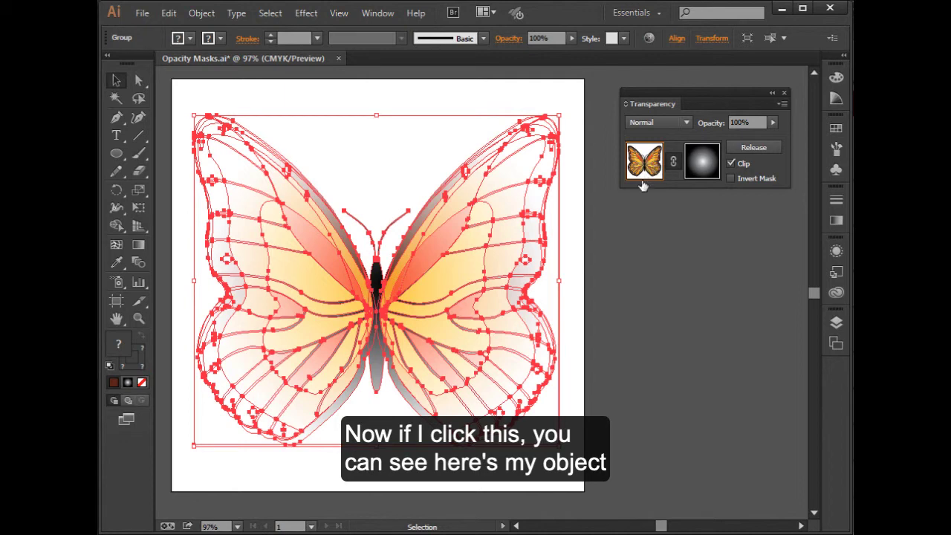
left_click(702, 166)
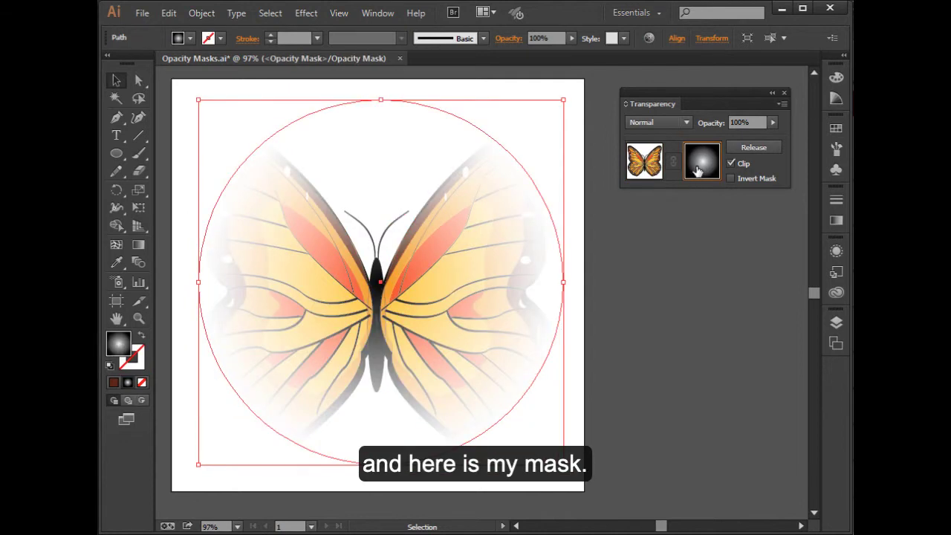
left_click(643, 166)
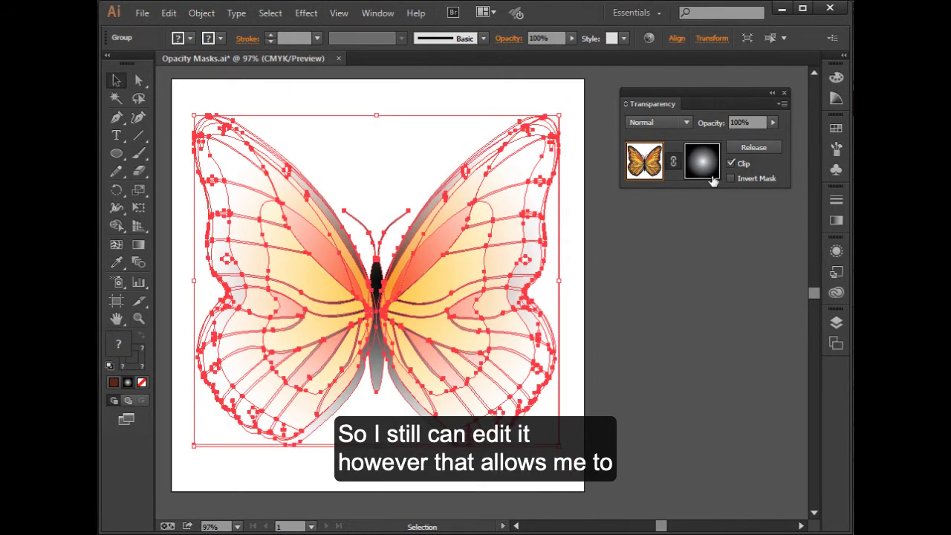